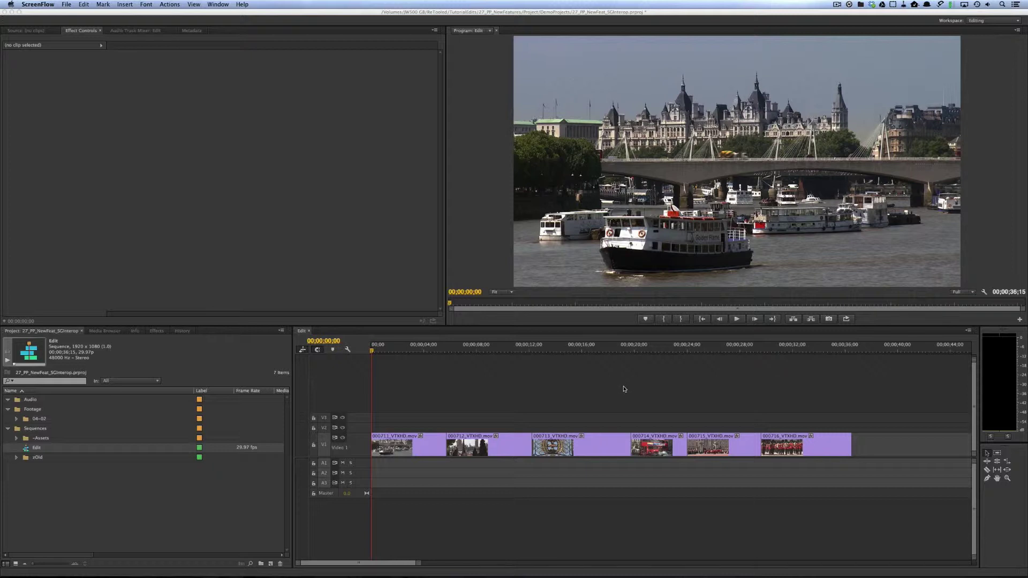
Step: Play through the Edit sequence in the timeline to review the ungraded clips
{"action": "left_click", "coordinate": [37, 450]}
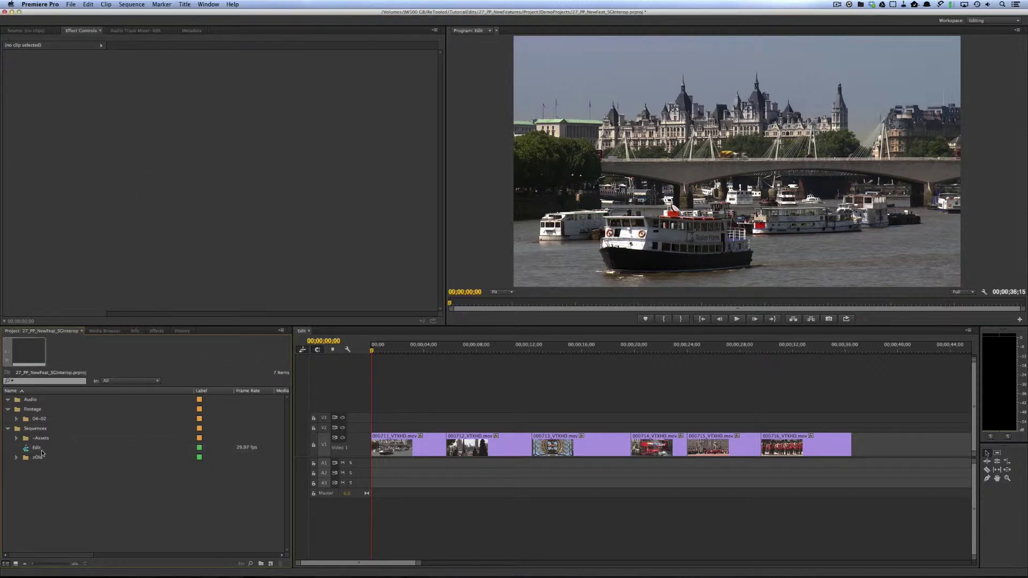
{"action": "left_click", "coordinate": [70, 4]}
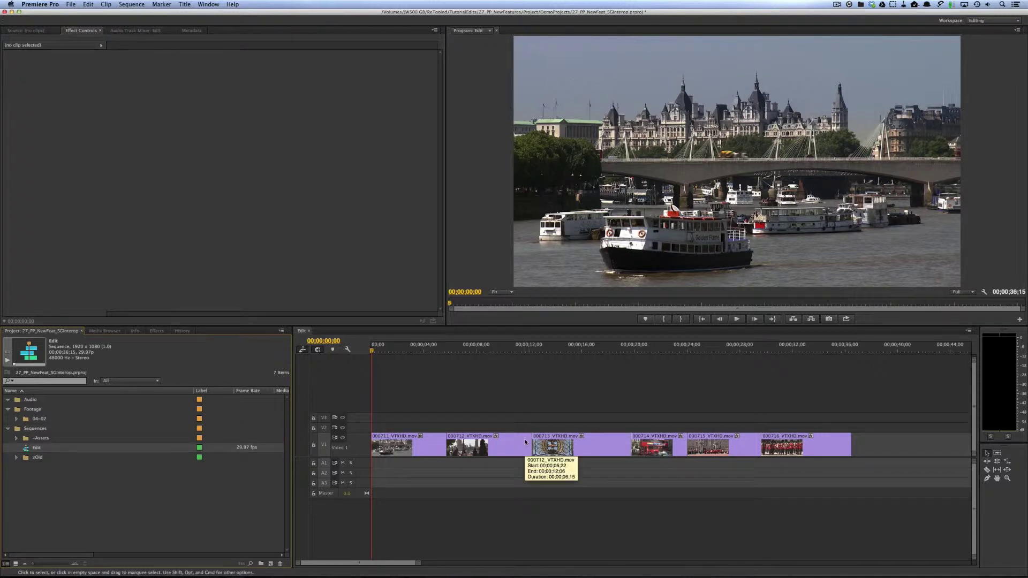
{"action": "left_click", "coordinate": [572, 399]}
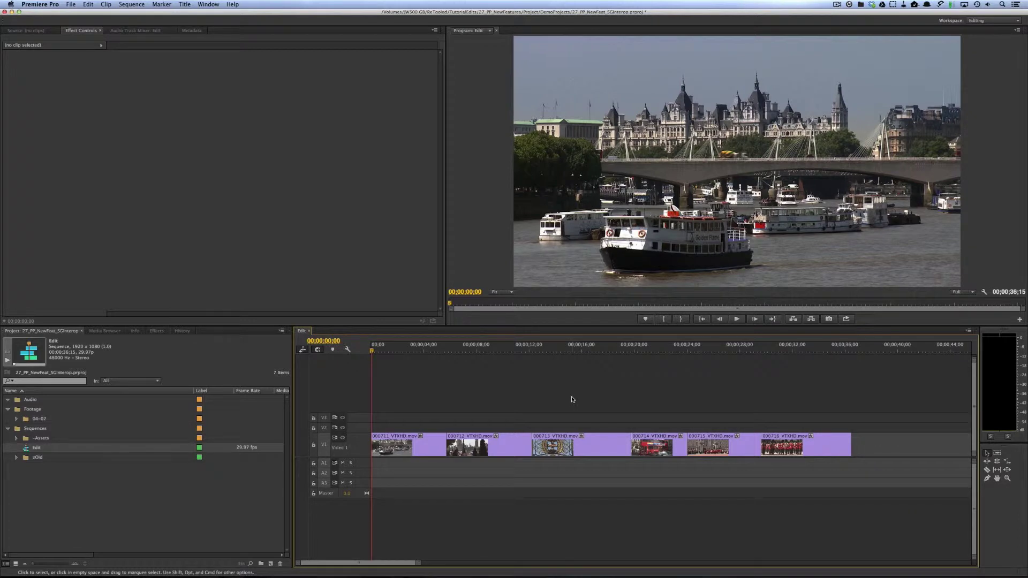
{"action": "key", "text": "space"}
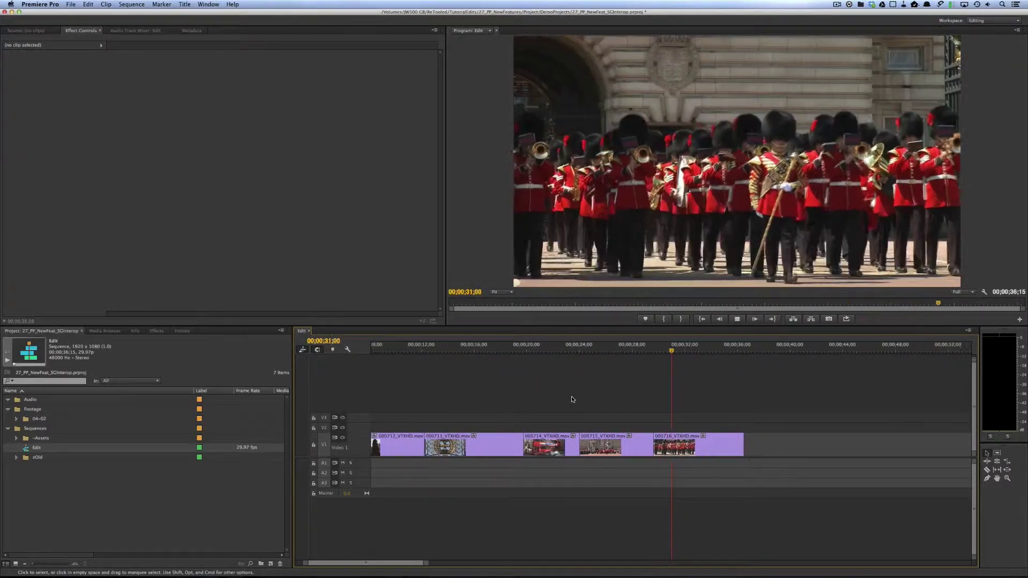
{"action": "key", "text": "space"}
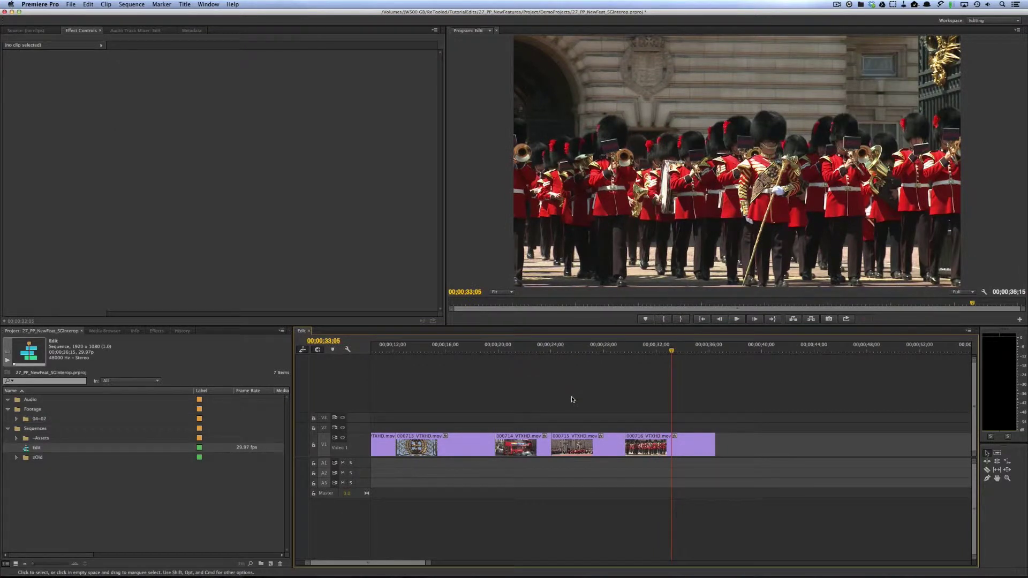
Step: Switch to SpeedGrade and inspect the first clip's BleachBypass and Primary layers, turning the Primary layer off and back on
{"action": "key", "text": "super+Tab"}
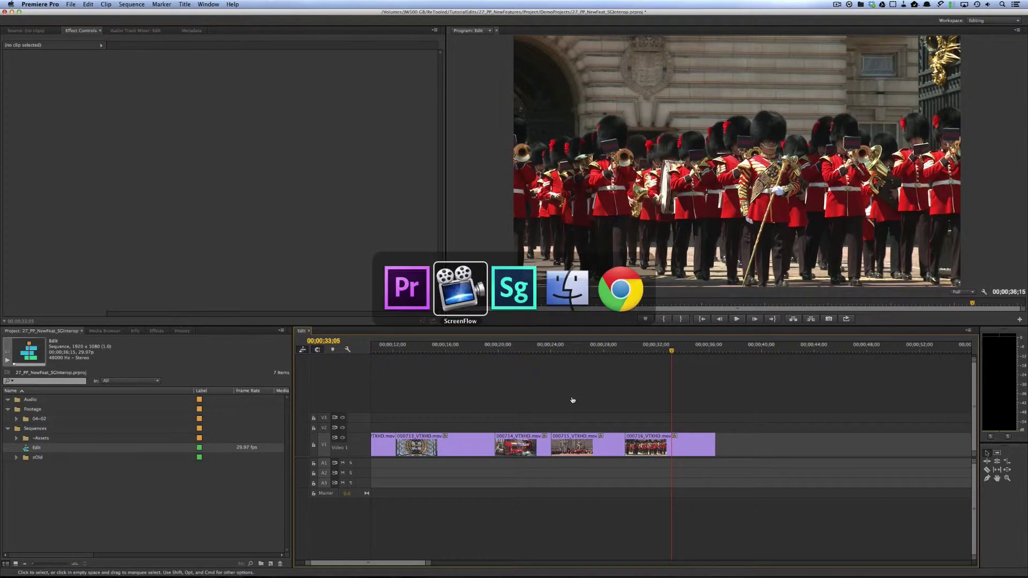
{"action": "key", "text": "super+Tab"}
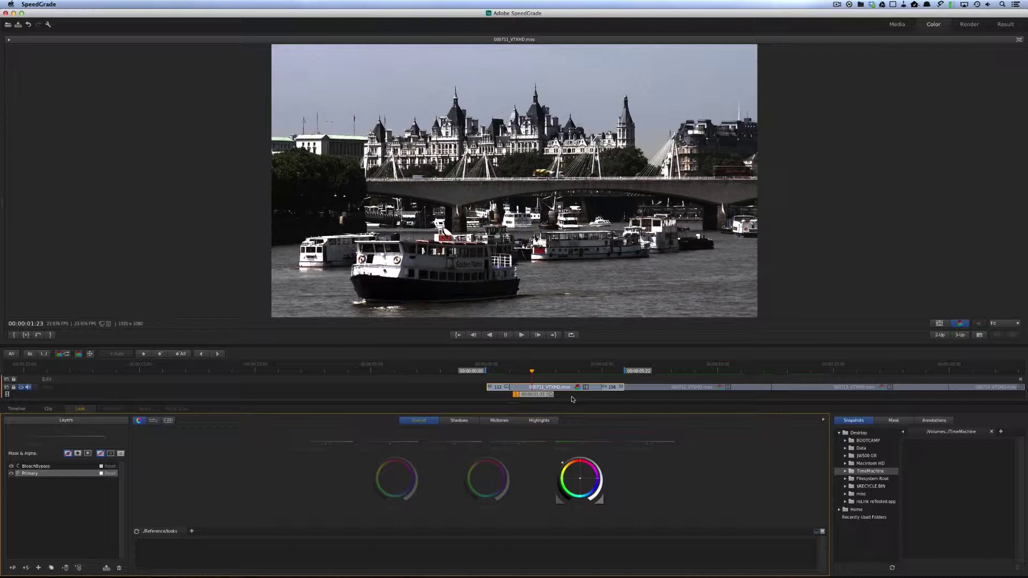
{"action": "left_click", "coordinate": [55, 469]}
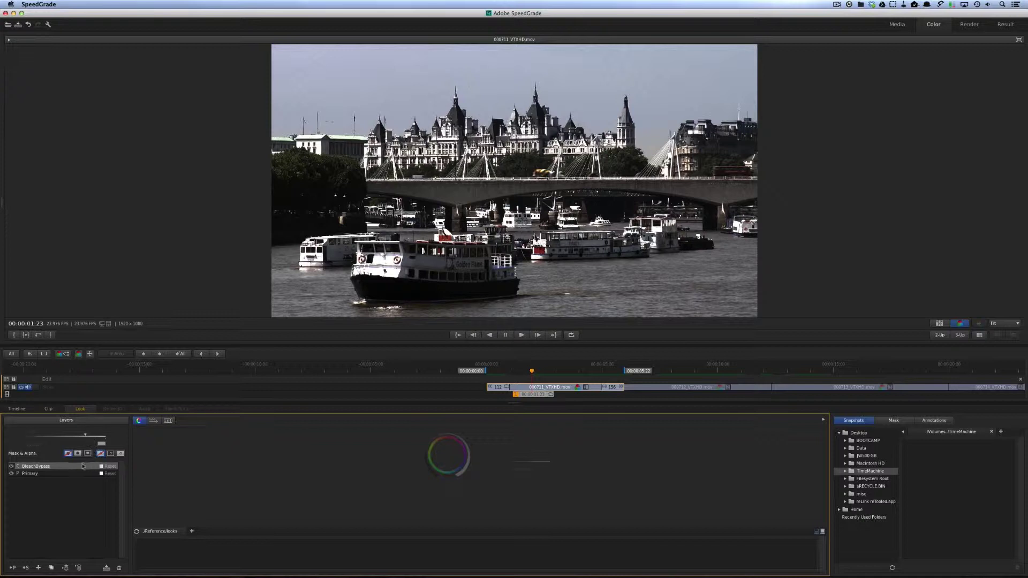
{"action": "left_click", "coordinate": [12, 474]}
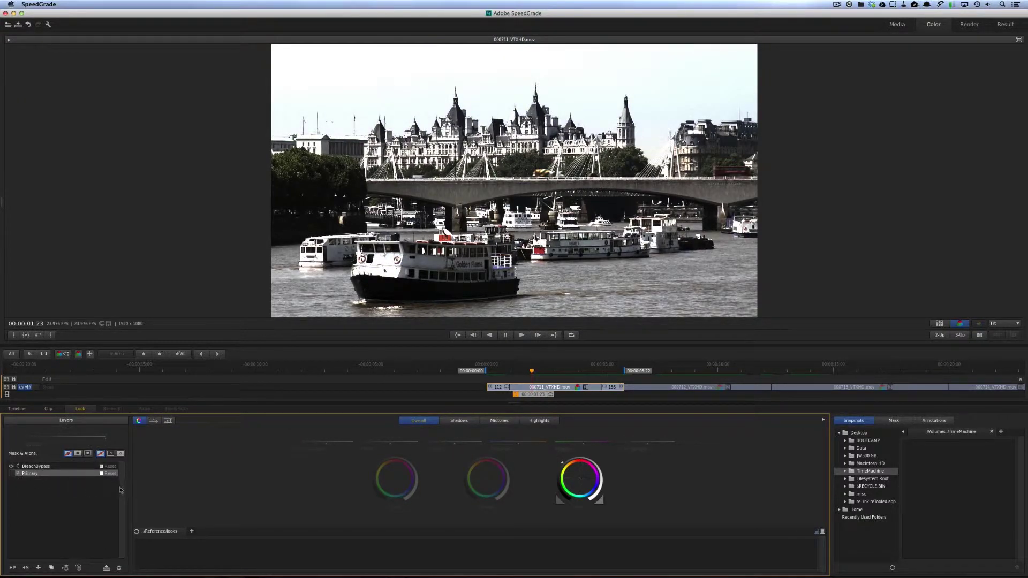
{"action": "left_click", "coordinate": [11, 474]}
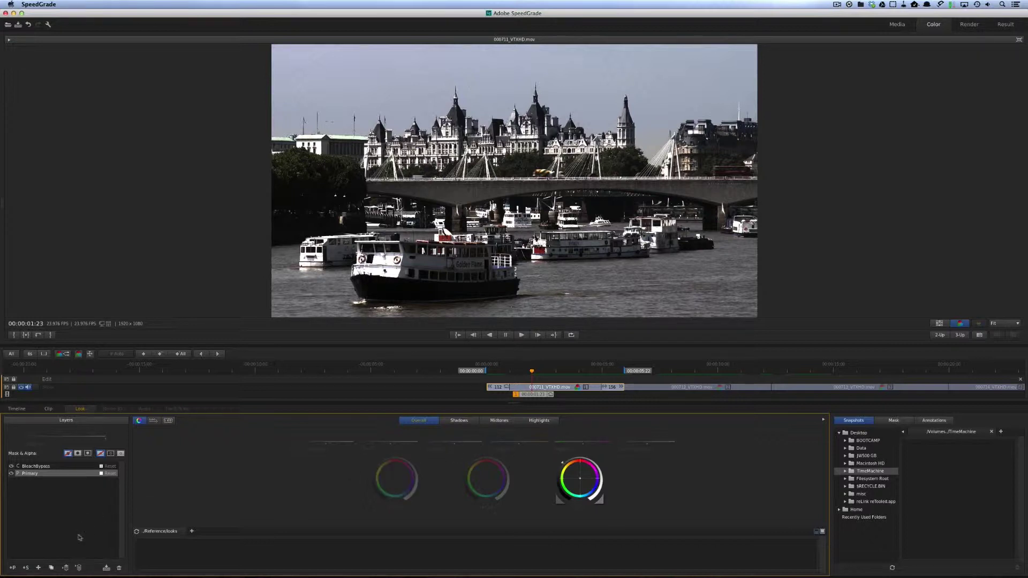
Step: Save the first clip's grade as a look named shot1
{"action": "left_click", "coordinate": [107, 568]}
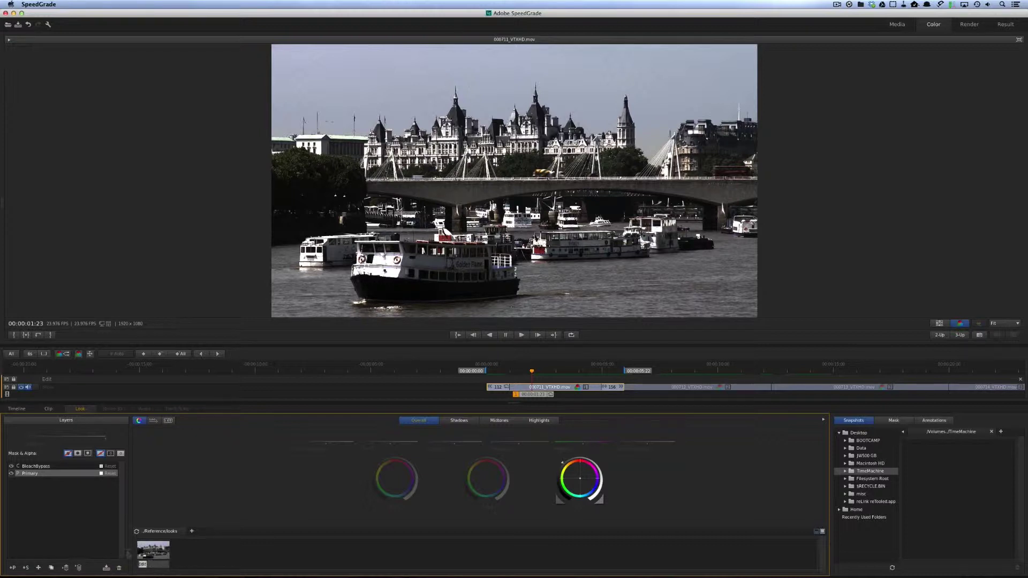
{"action": "type", "text": "shot1"}
{"action": "key", "text": "Return"}
Step: Apply the shot1 look to the second clip, 000712_VTXHD.mov, and shift its gamma towards blue
{"action": "left_click", "coordinate": [630, 384]}
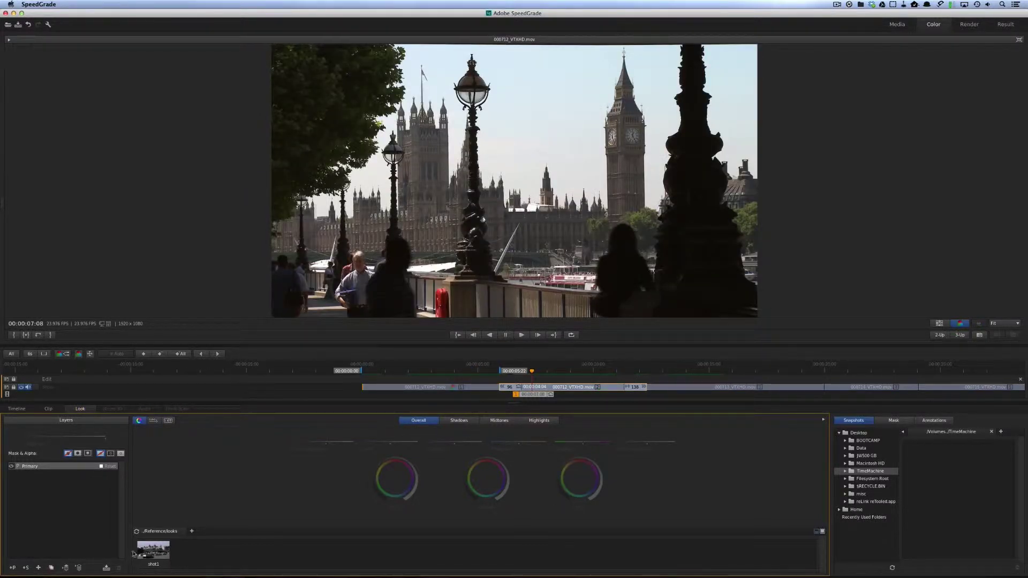
{"action": "double_click", "coordinate": [149, 554]}
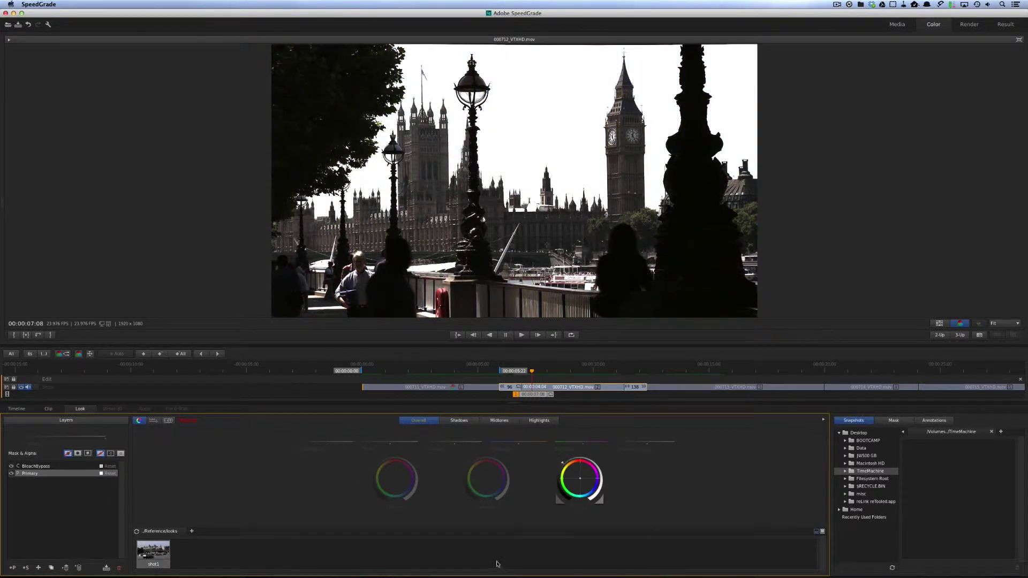
{"action": "left_click", "coordinate": [488, 480]}
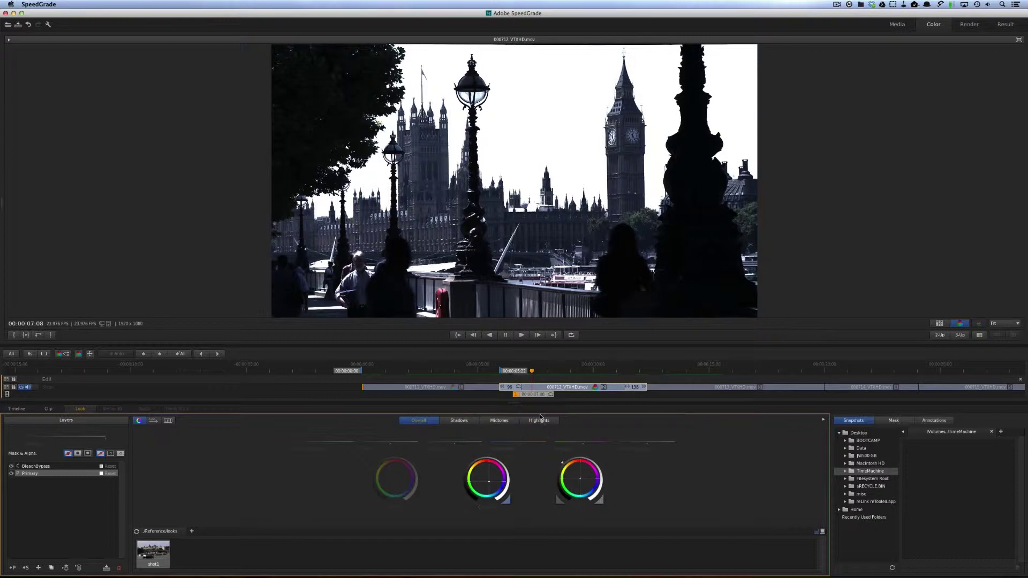
Step: Save the second clip's blue-tinted grade as a look named shot2
{"action": "left_click", "coordinate": [106, 567]}
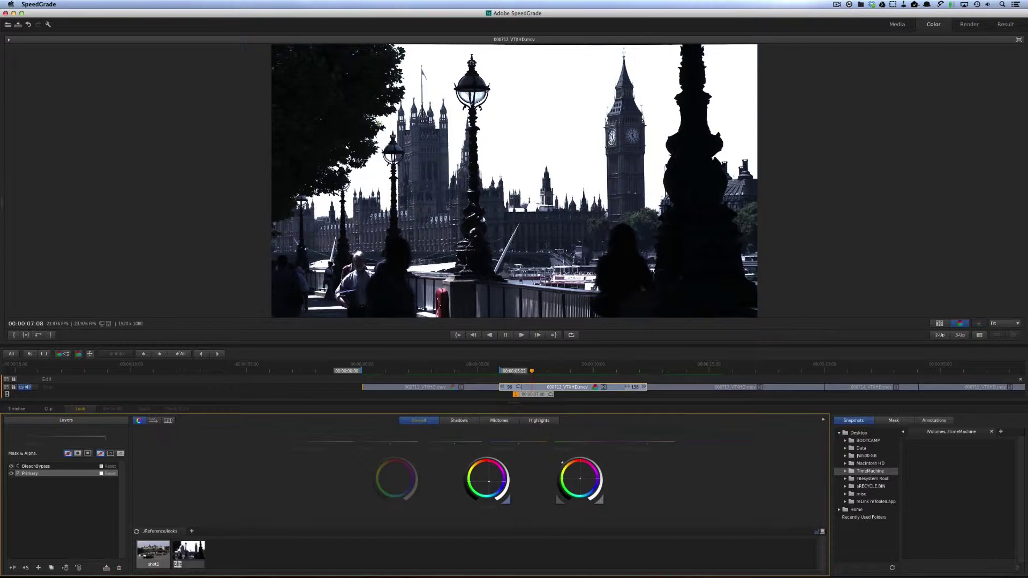
{"action": "type", "text": "shot2"}
{"action": "key", "text": "Return"}
Step: Apply the shot1 look to the third clip, 000713_VTXHD.mov, then tint its gamma towards red and lower the offset
{"action": "key", "text": "Down"}
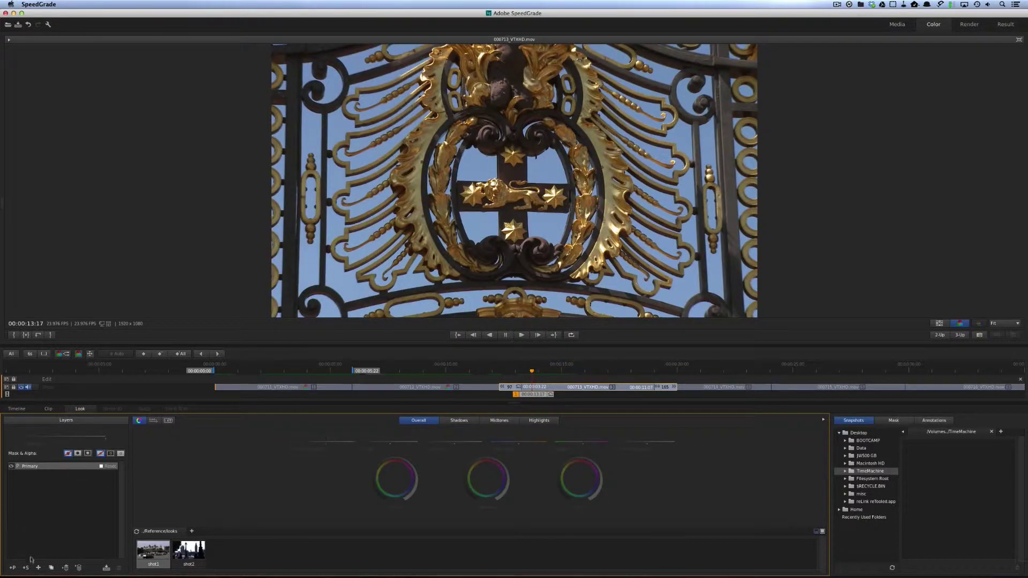
{"action": "double_click", "coordinate": [146, 557]}
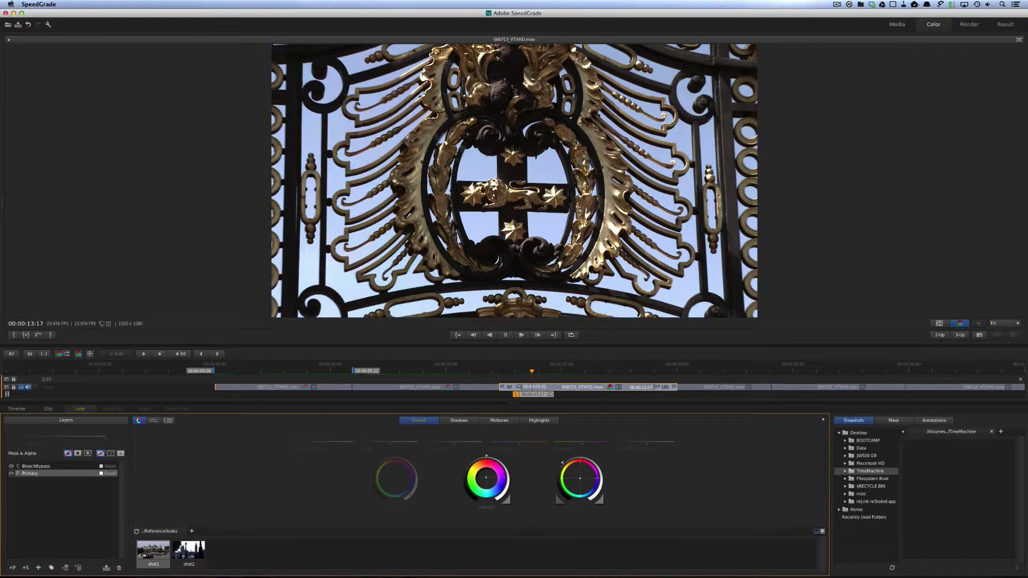
{"action": "left_click_drag", "start_coordinate": [485, 478], "coordinate": [490, 475]}
{"action": "left_click_drag", "start_coordinate": [394, 457], "coordinate": [389, 457]}
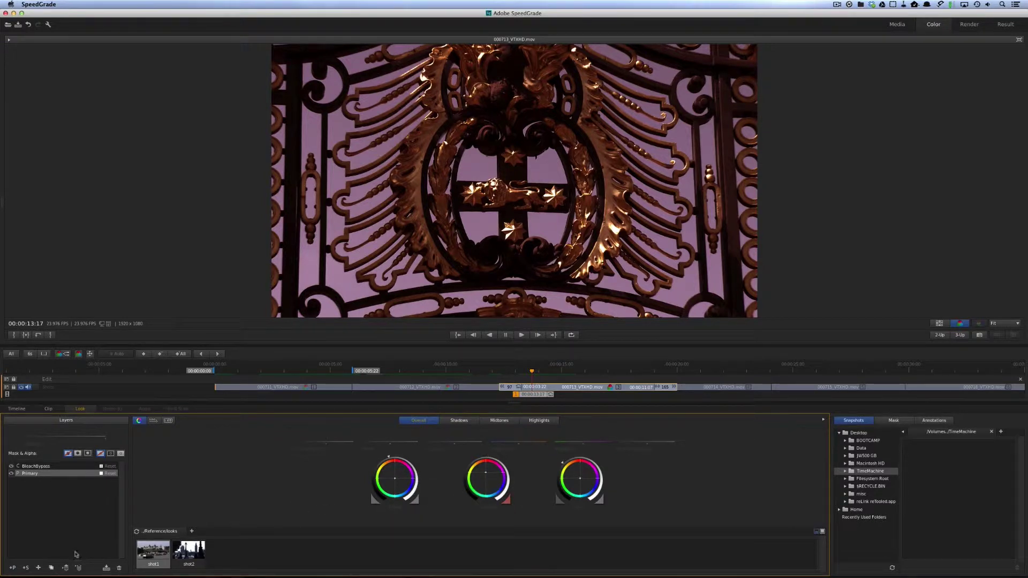
Step: Save the third clip's red-tinted grade as a look named shot3
{"action": "left_click", "coordinate": [107, 568]}
{"action": "double_click", "coordinate": [230, 565]}
{"action": "type", "text": "shot3"}
{"action": "key", "text": "Return"}
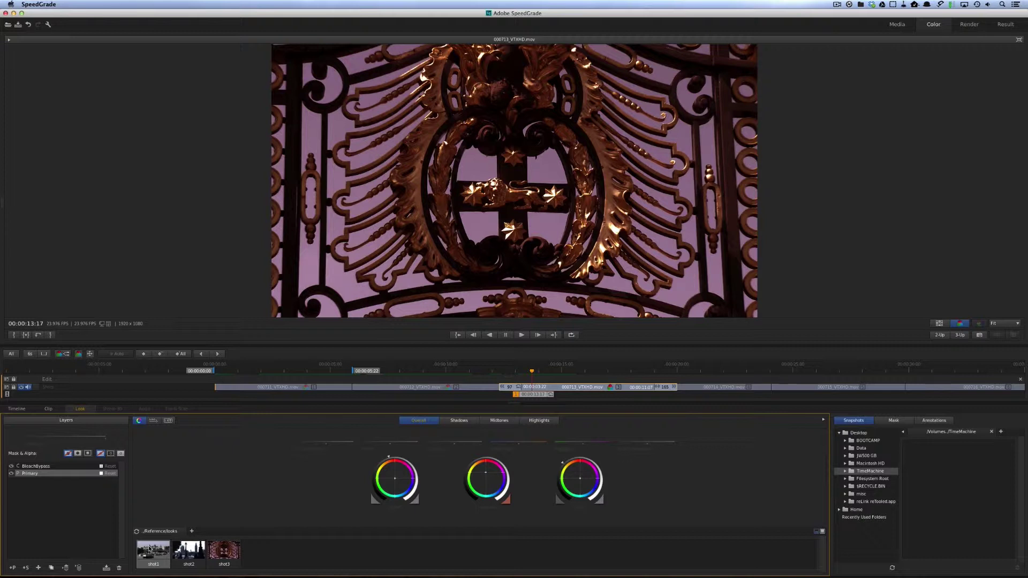
Step: Switch to Premiere Pro, search the effects for lumetri, and apply Lumetri with shot1.look to the first clip, 000711_VTXHD.mov
{"action": "key", "text": "super+Tab"}
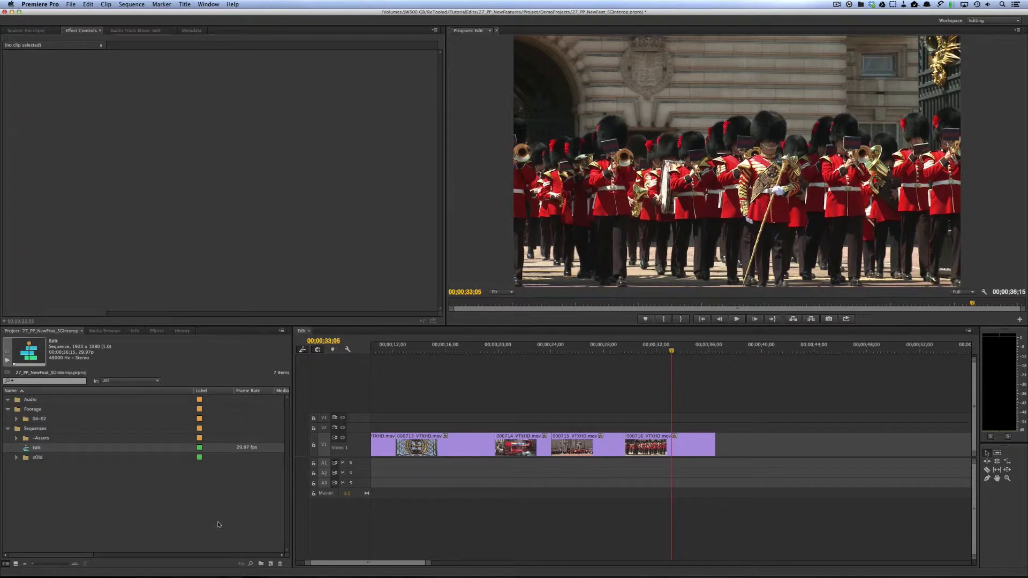
{"action": "key", "text": "Home"}
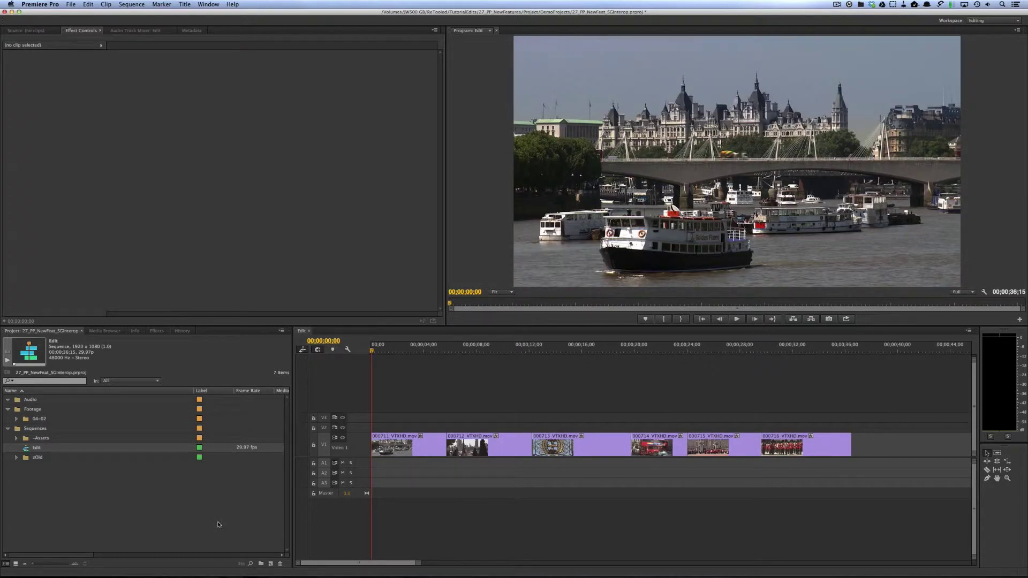
{"action": "left_click", "coordinate": [156, 331]}
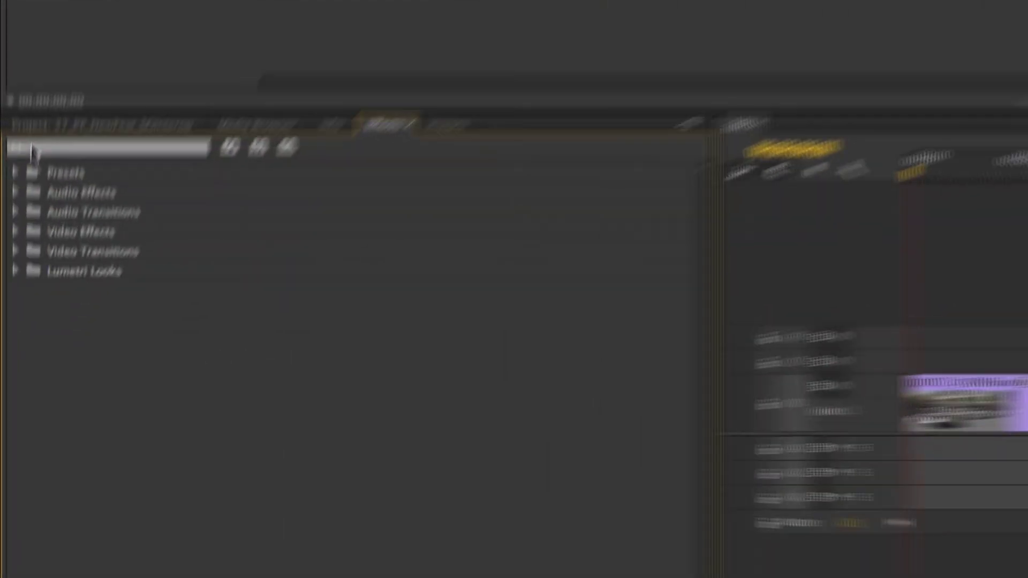
{"action": "left_click", "coordinate": [13, 339]}
{"action": "type", "text": "lumetri"}
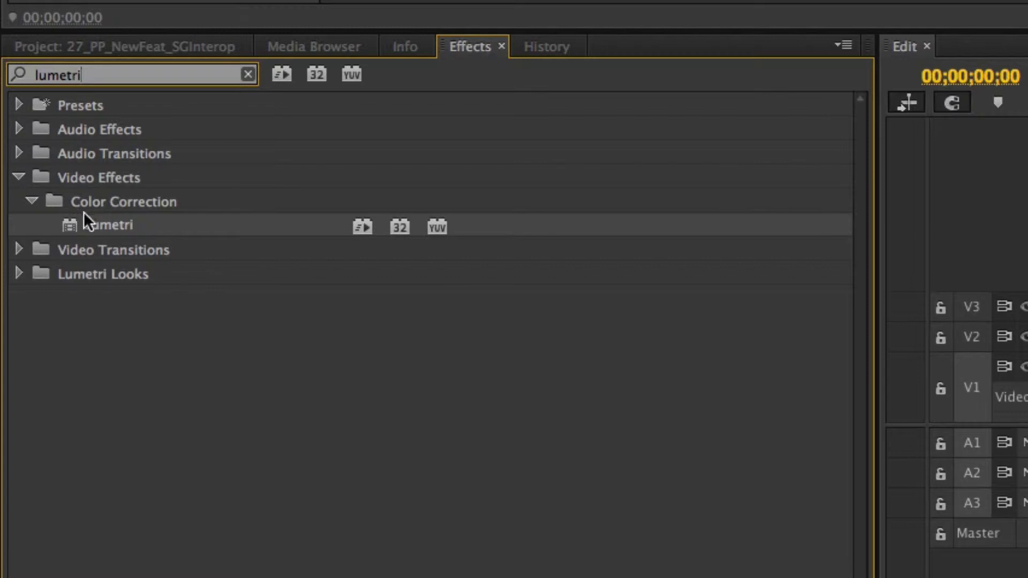
{"action": "left_click_drag", "start_coordinate": [84, 220], "coordinate": [412, 452]}
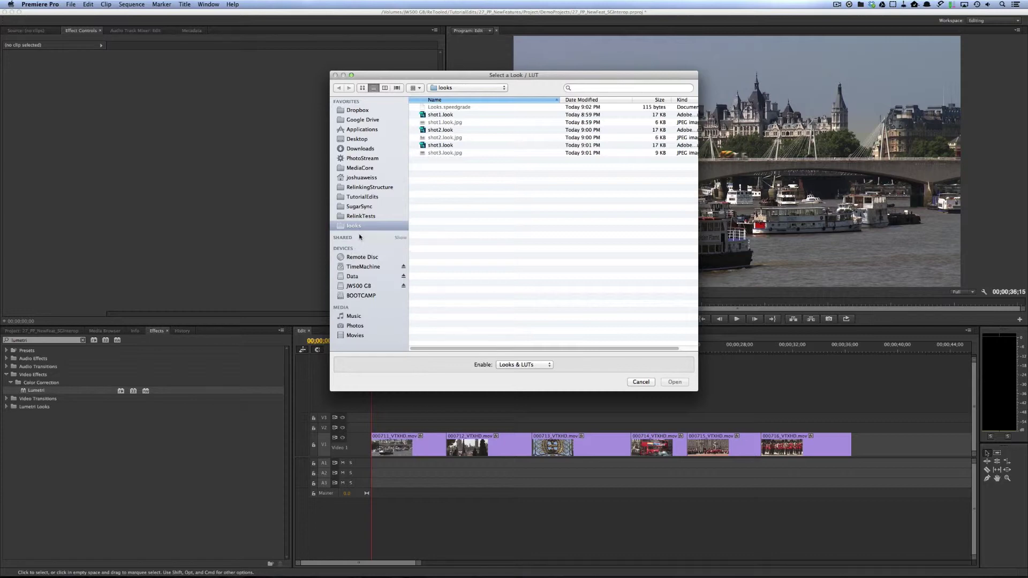
{"action": "double_click", "coordinate": [442, 115]}
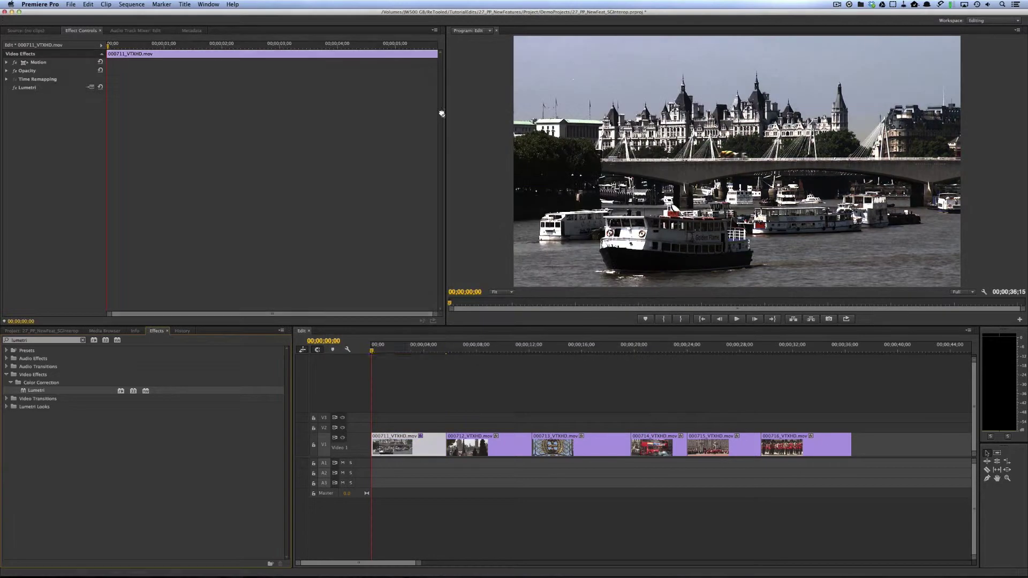
Step: Apply the Lumetri effect with shot2.look to the second timeline clip, 000712_VTXHD.mov
{"action": "left_click", "coordinate": [487, 350]}
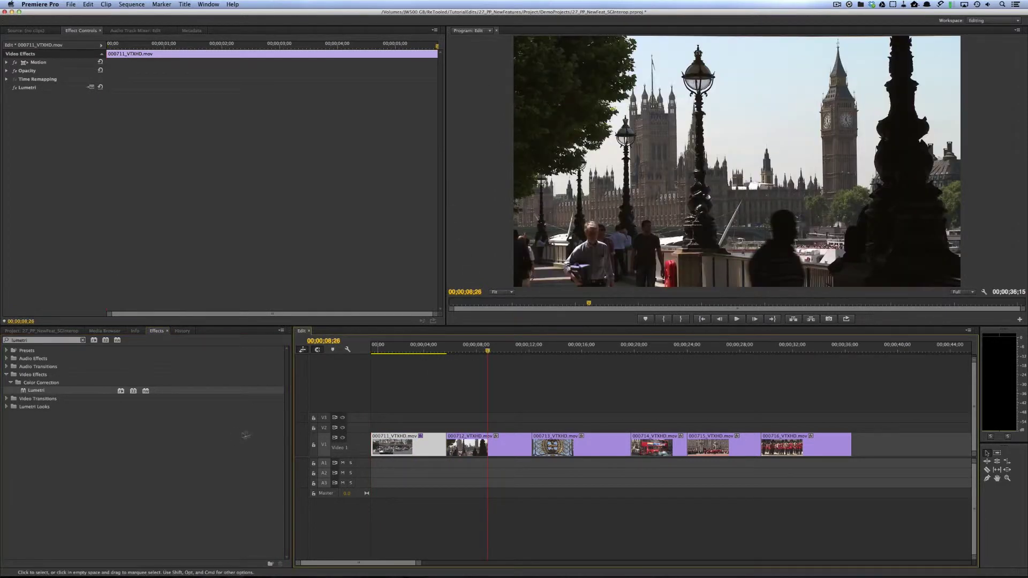
{"action": "key", "text": "d"}
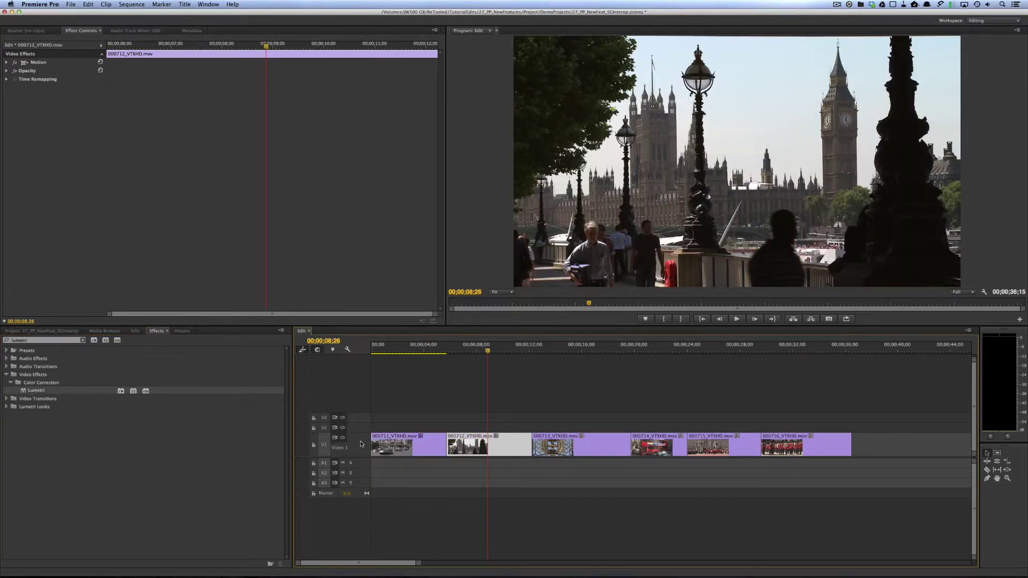
{"action": "double_click", "coordinate": [22, 389]}
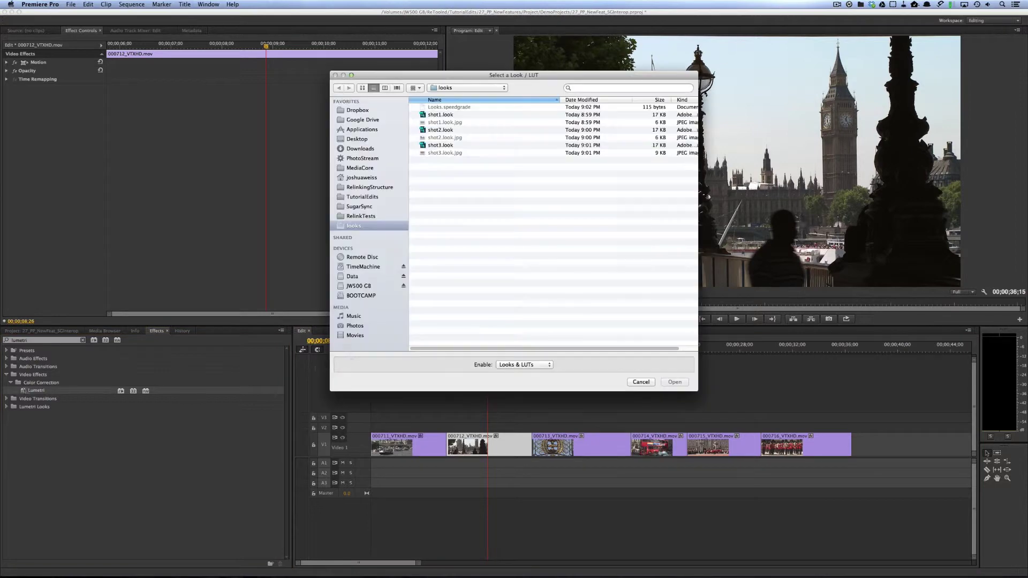
{"action": "double_click", "coordinate": [447, 130]}
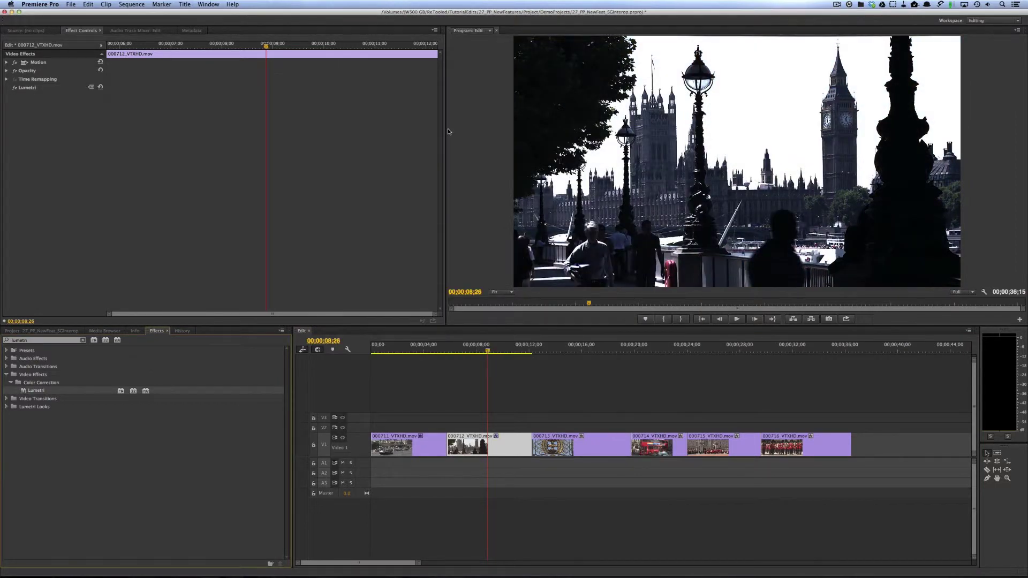
Step: Apply the Lumetri effect with shot3.look to the third timeline clip, 000713_VTXHD.mov
{"action": "left_click", "coordinate": [567, 352]}
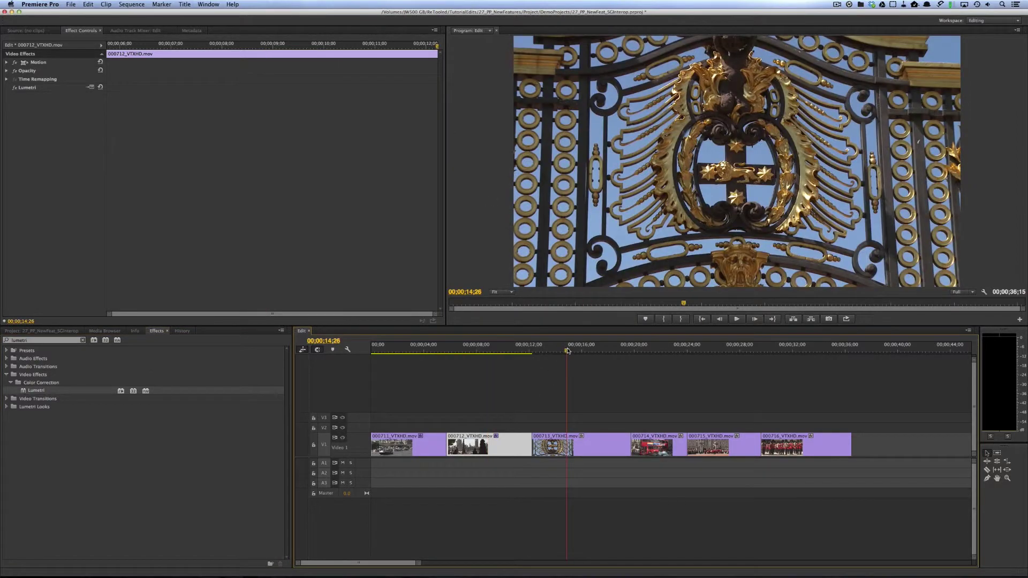
{"action": "left_click", "coordinate": [552, 434]}
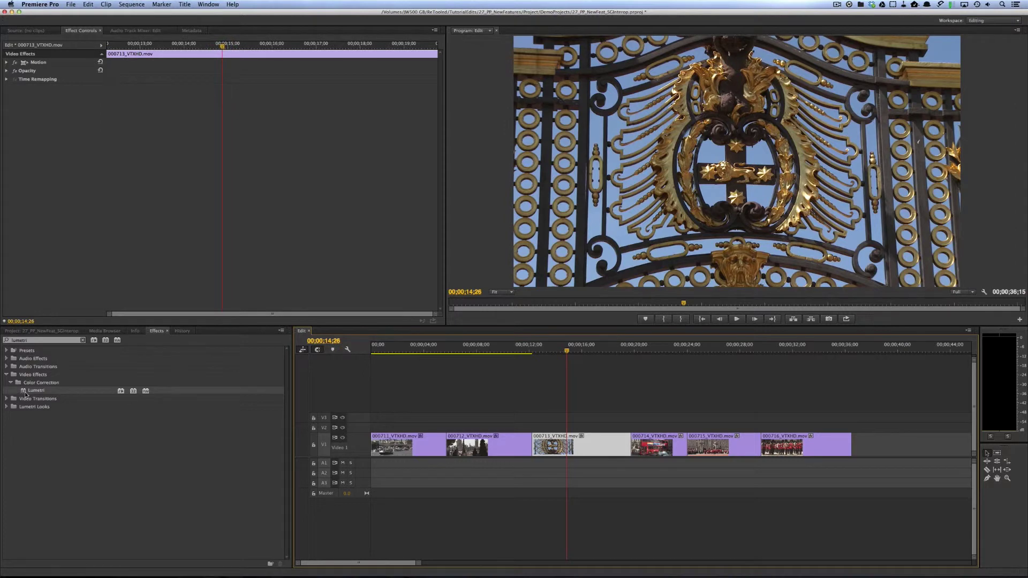
{"action": "double_click", "coordinate": [29, 390]}
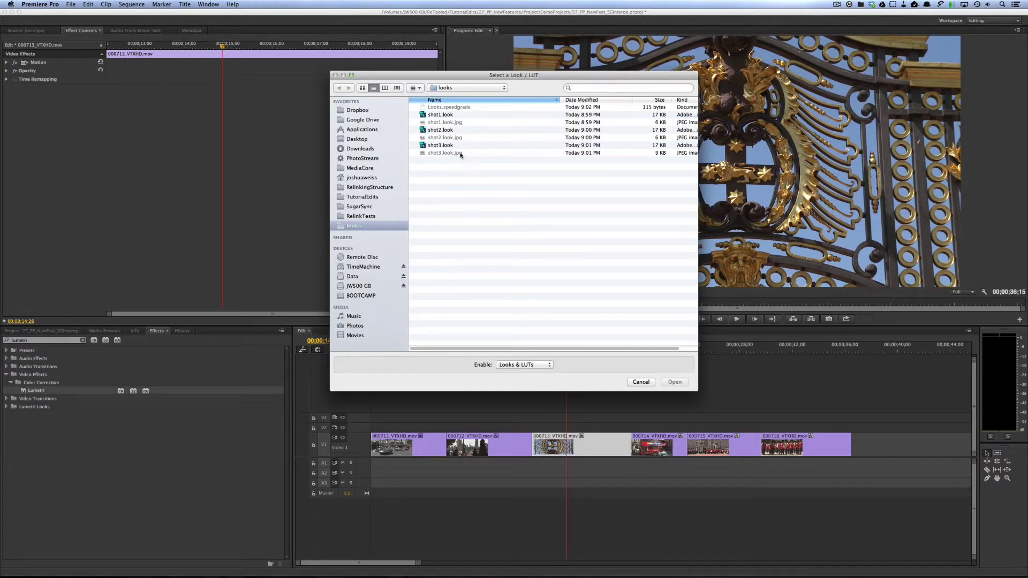
{"action": "double_click", "coordinate": [449, 148]}
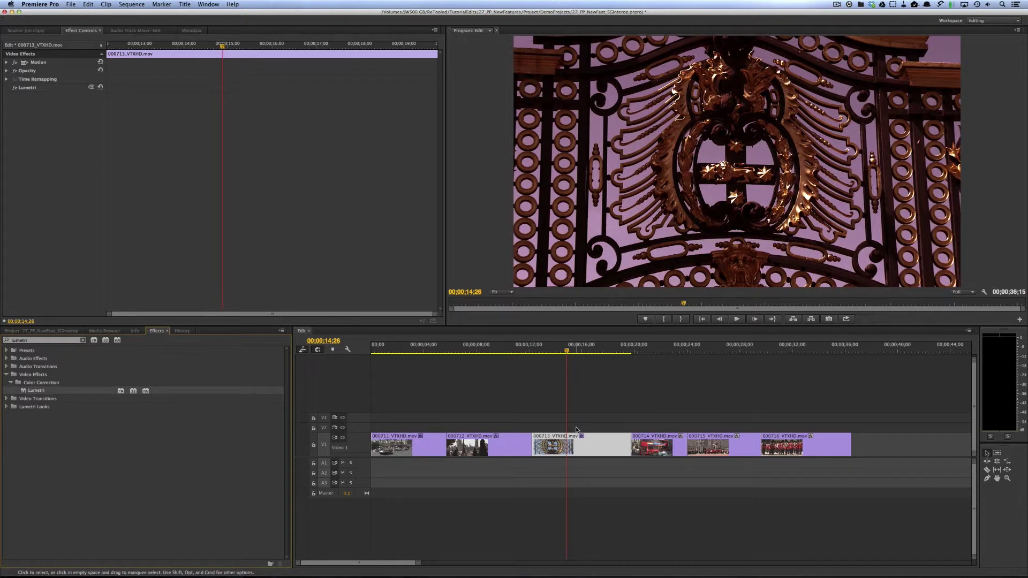
Step: Deselect the clips and play the sequence from its start to review the graded shots
{"action": "left_click", "coordinate": [627, 414]}
{"action": "key", "text": "Home"}
{"action": "key", "text": "space"}
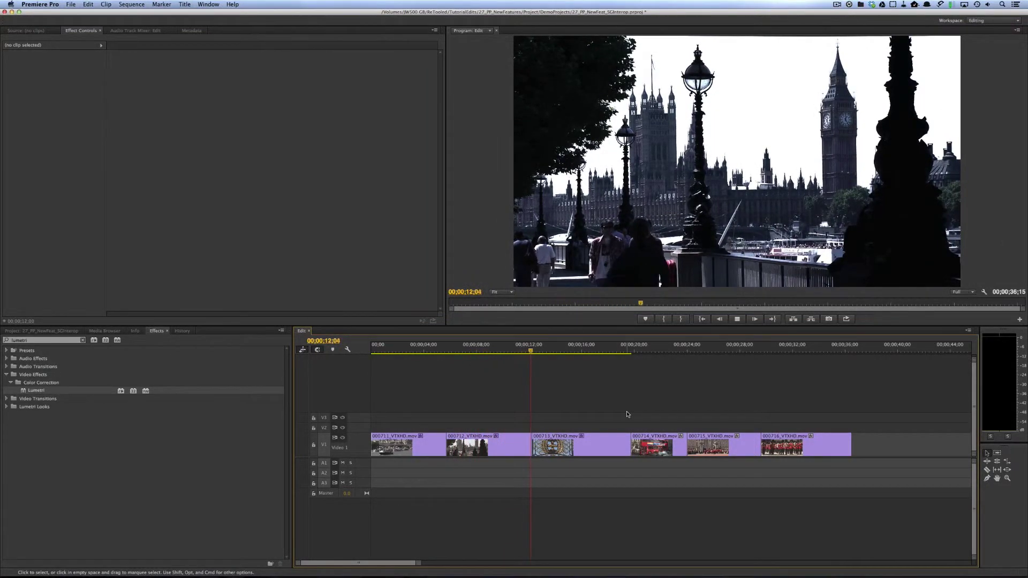
{"action": "key", "text": "space"}
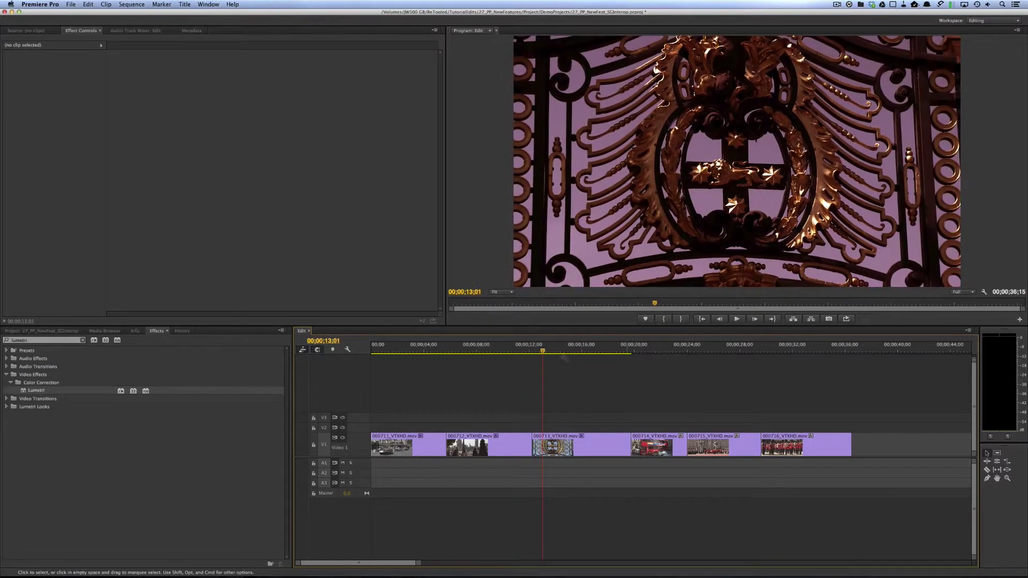
Step: Park the playhead on the second clip, switch to SpeedGrade, and push the Primary layer's middle overall colour wheel strongly toward red
{"action": "left_click", "coordinate": [497, 351]}
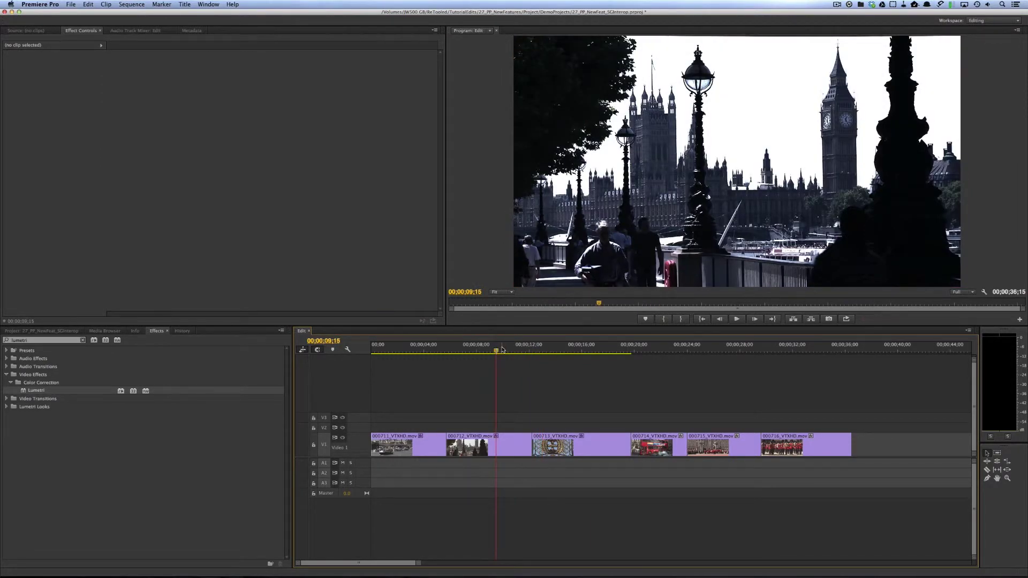
{"action": "key", "text": "super+Tab"}
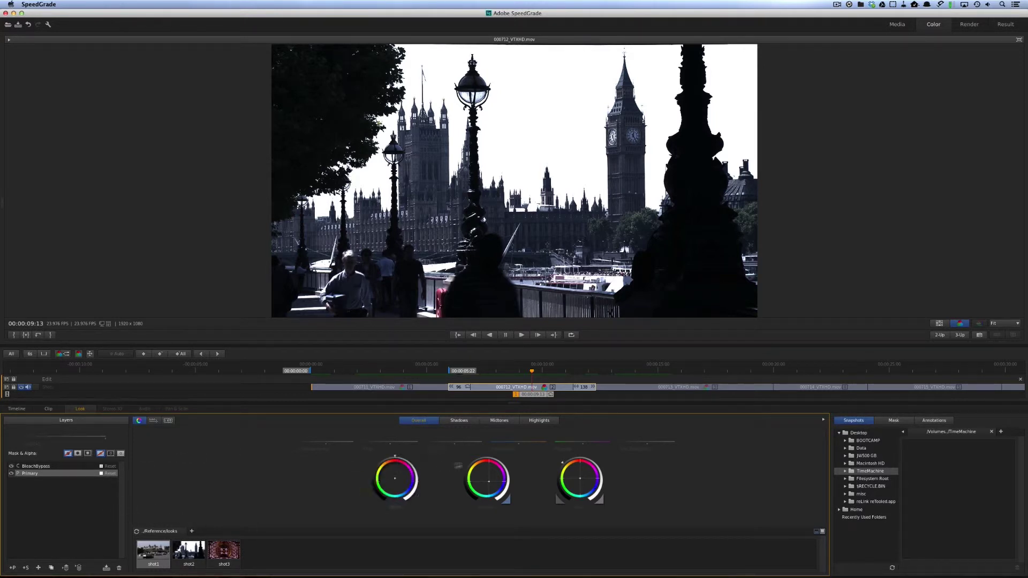
{"action": "left_click", "coordinate": [496, 487]}
{"action": "left_click_drag", "start_coordinate": [488, 480], "coordinate": [486, 468]}
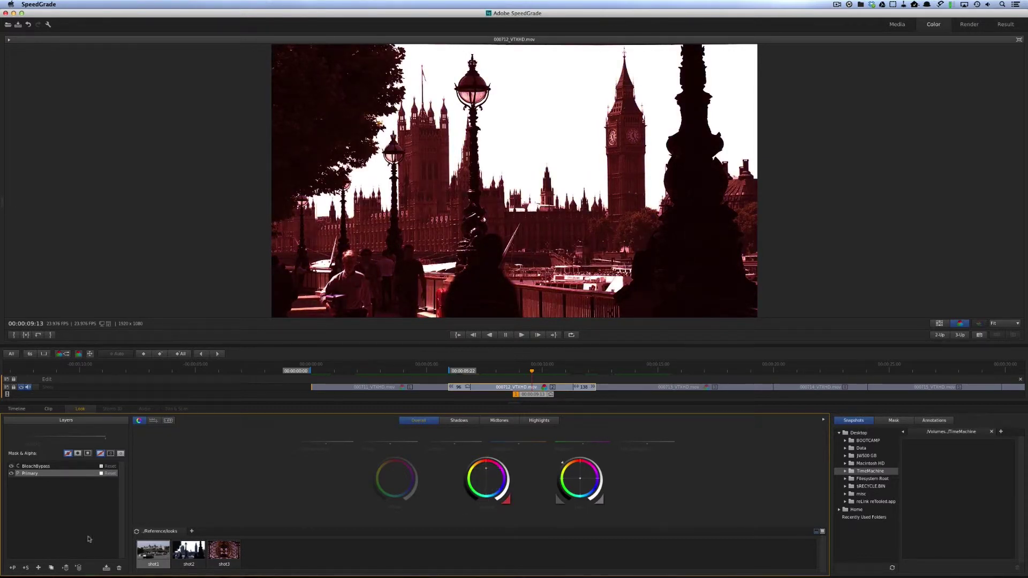
Step: Save the red grade as a new look in the reference looks folder and name it shot2revised
{"action": "left_click", "coordinate": [106, 568]}
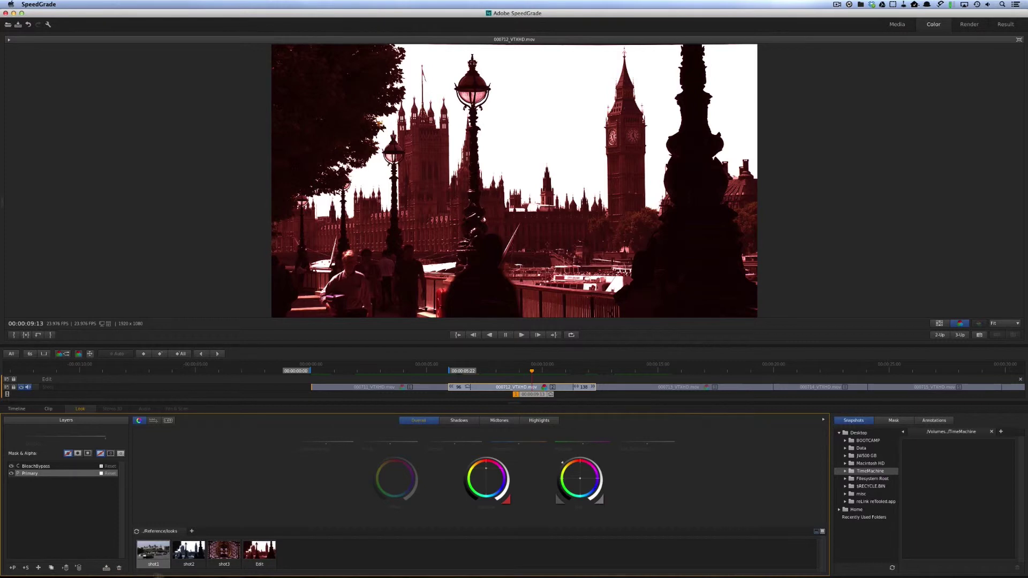
{"action": "double_click", "coordinate": [260, 565]}
{"action": "type", "text": "shot2revised"}
{"action": "key", "text": "Return"}
Step: Switch to Premiere Pro and load the shot2revised look into the Lumetri effect of the second clip, 000712_VTXHD.mov
{"action": "key", "text": "super+Tab"}
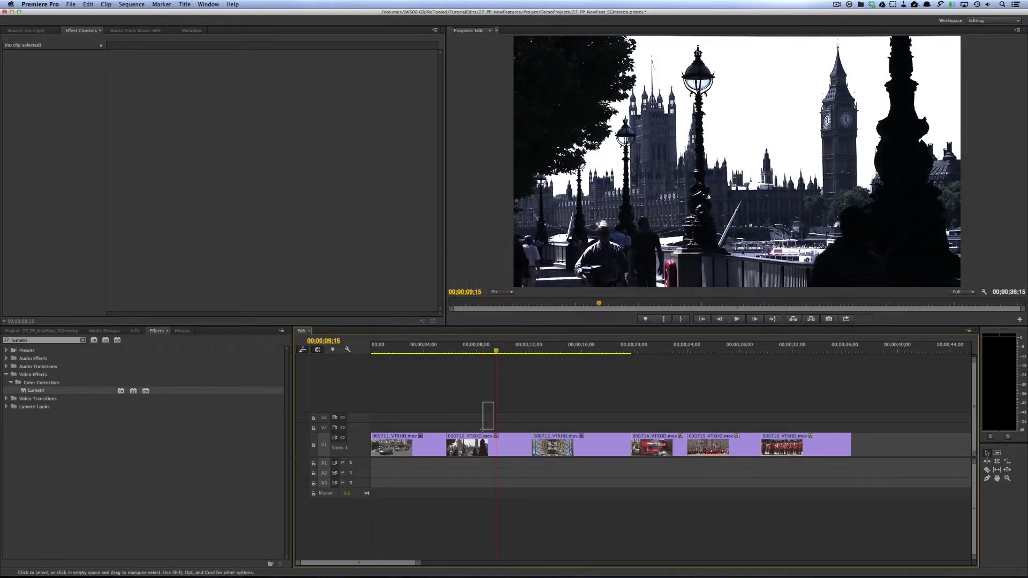
{"action": "left_click", "coordinate": [470, 448]}
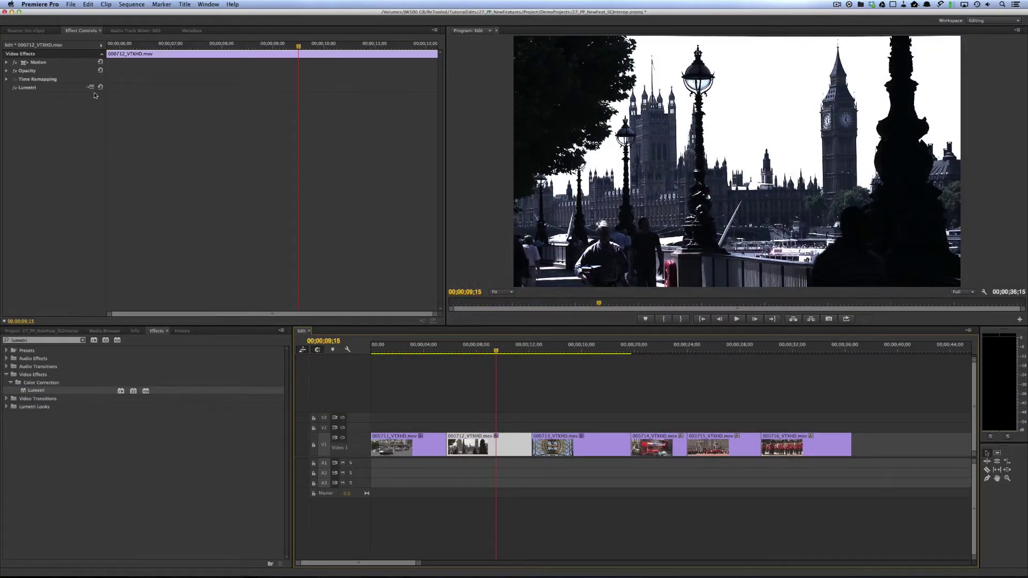
{"action": "left_click", "coordinate": [92, 89]}
{"action": "double_click", "coordinate": [438, 145]}
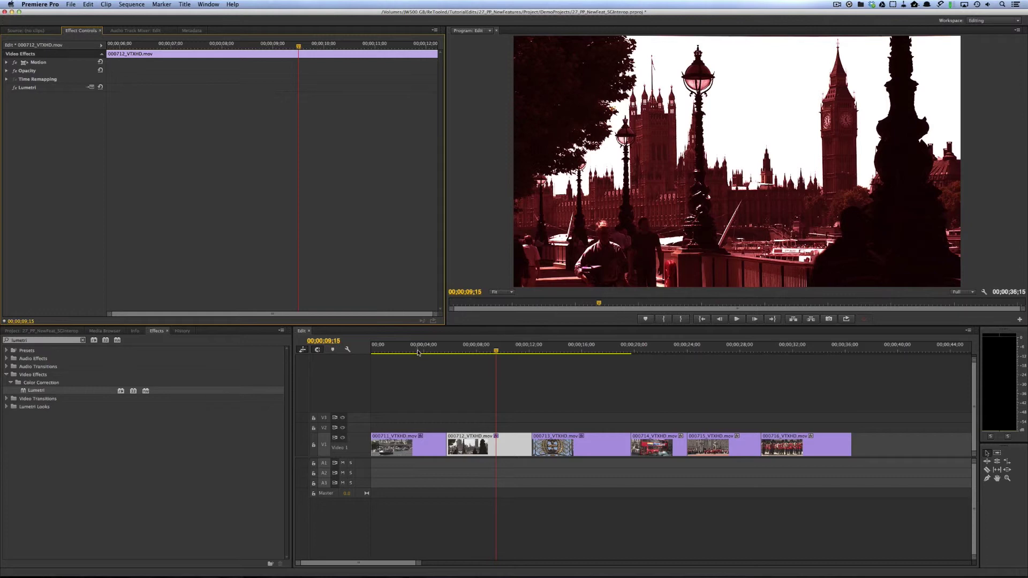
Step: Deselect the clip and play the sequence from its start to review the revised second shot, stopping within that shot
{"action": "left_click", "coordinate": [414, 371]}
{"action": "key", "text": "Home"}
{"action": "key", "text": "space"}
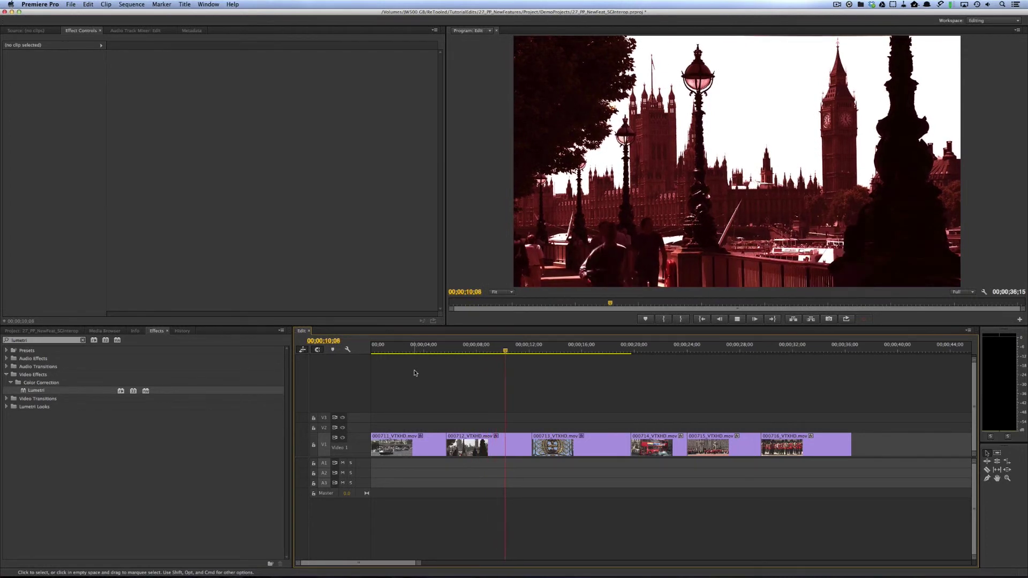
{"action": "key", "text": "space"}
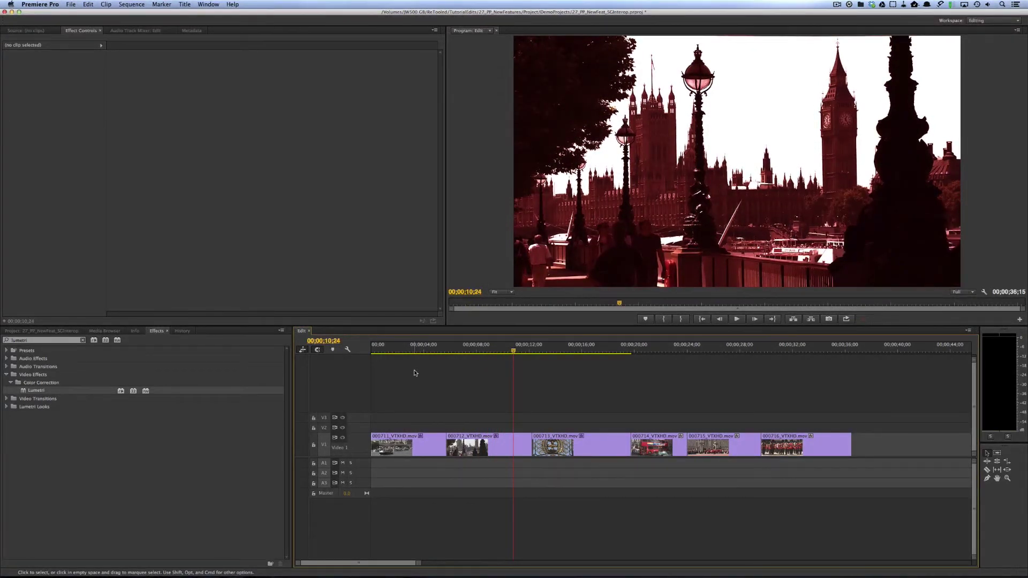